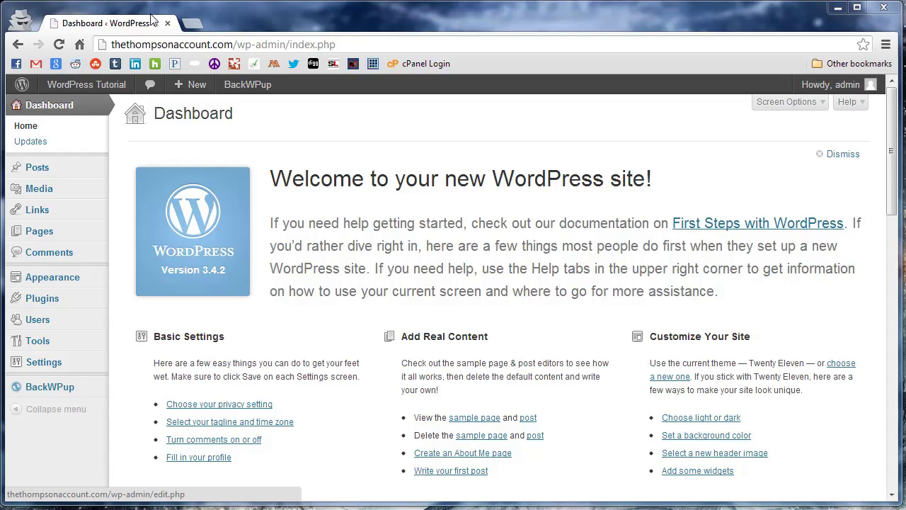
# Search the plugin directory for 'Open Graph protocol'
pyautogui.click(62, 305)
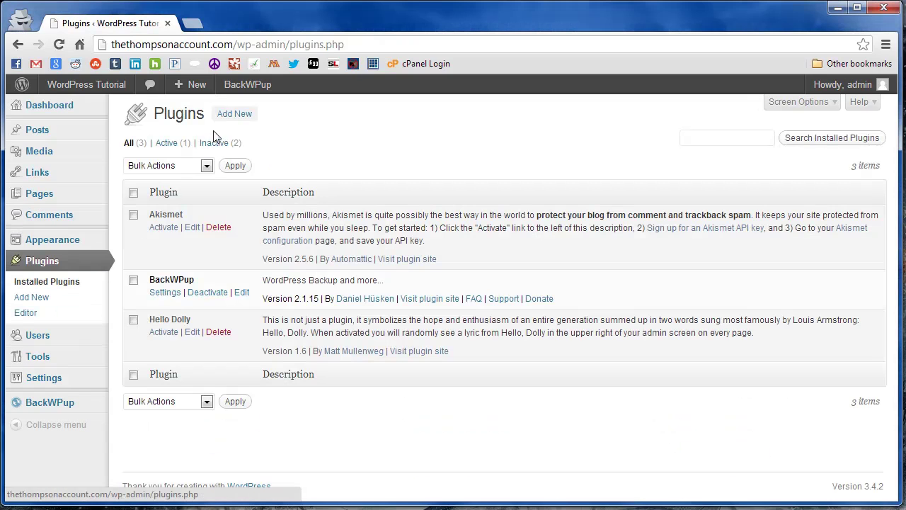
pyautogui.click(240, 117)
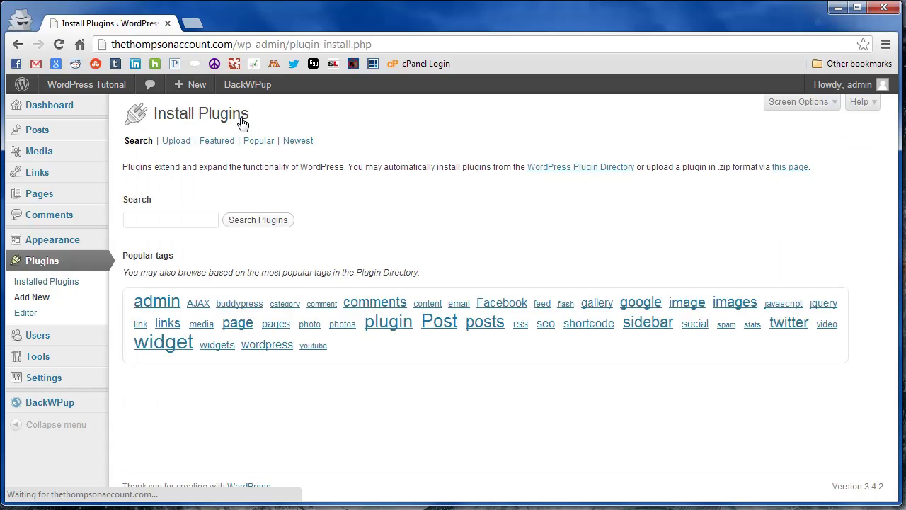
pyautogui.click(188, 220)
pyautogui.write('Open Graph protocol')
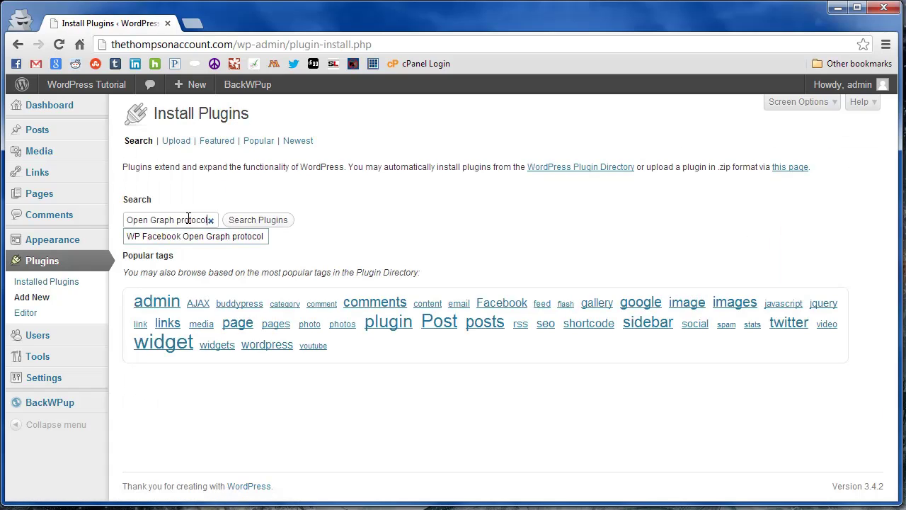
pyautogui.press('Escape')
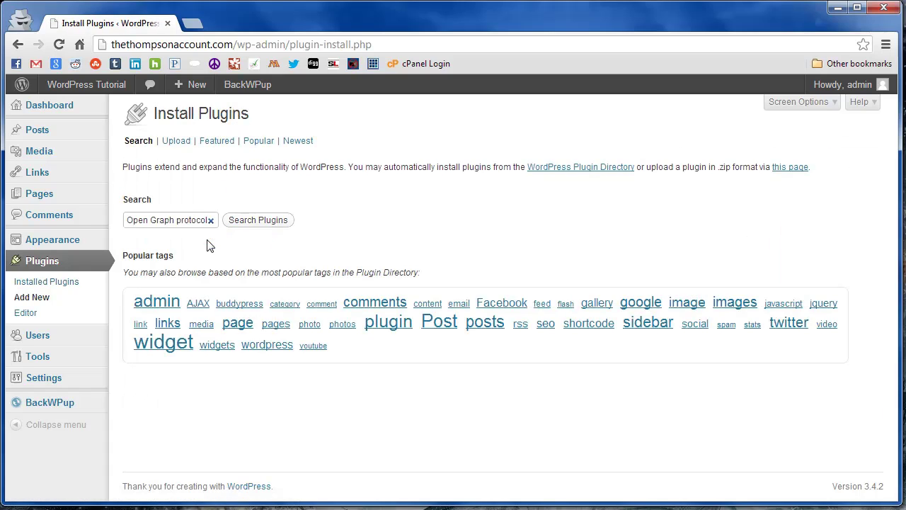
pyautogui.click(270, 225)
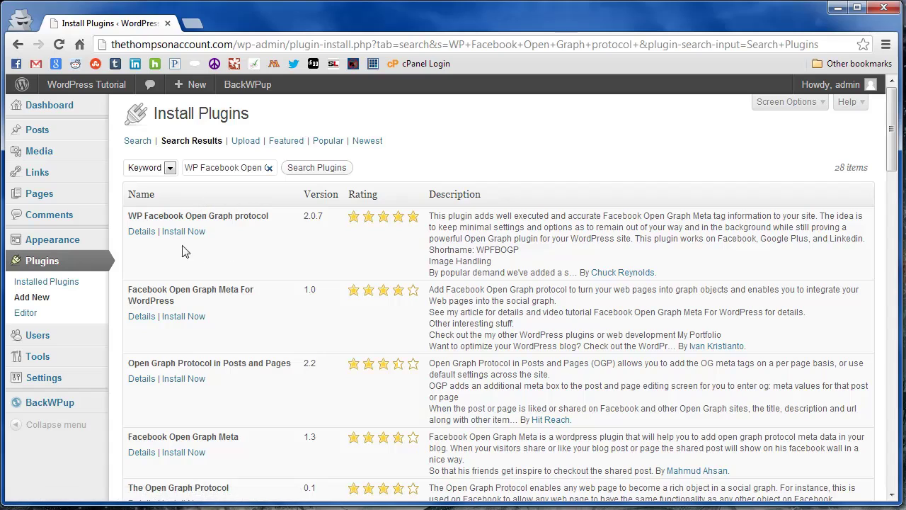
# Install and activate WP Facebook Open Graph protocol 2.0.7
pyautogui.click(178, 234)
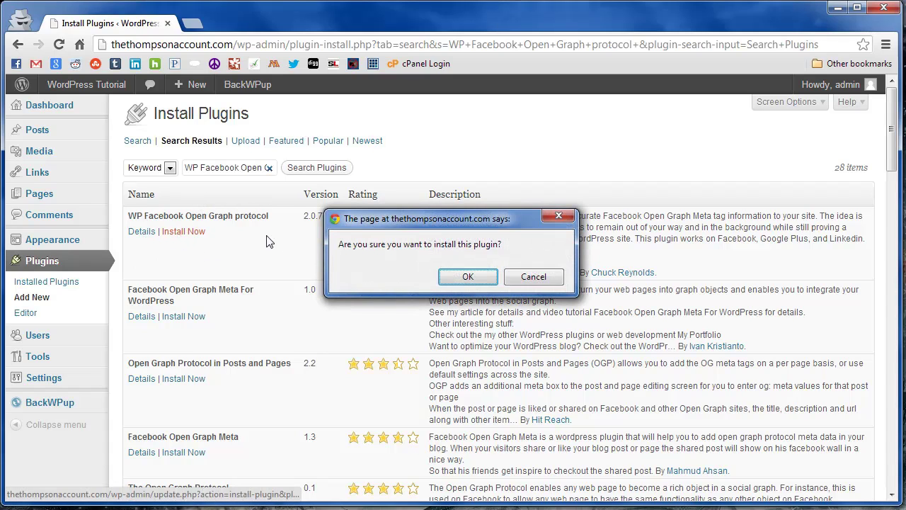
pyautogui.click(459, 276)
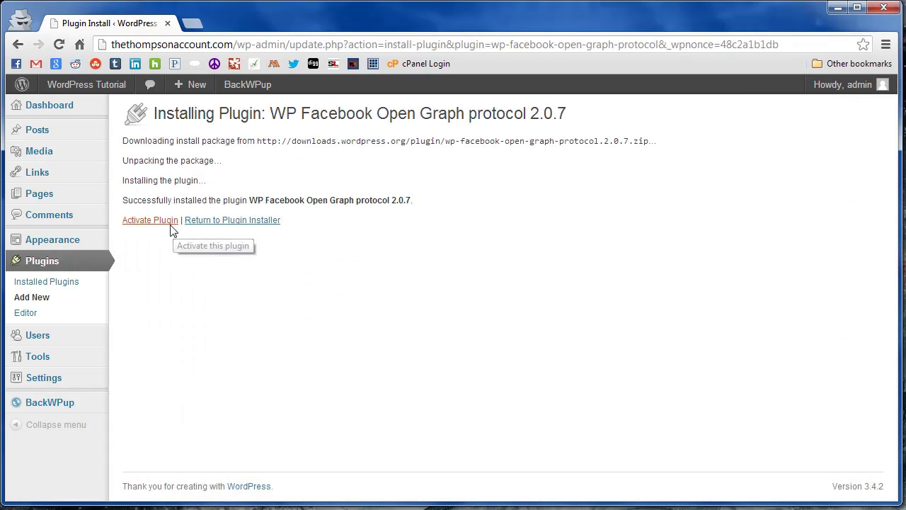
pyautogui.click(171, 227)
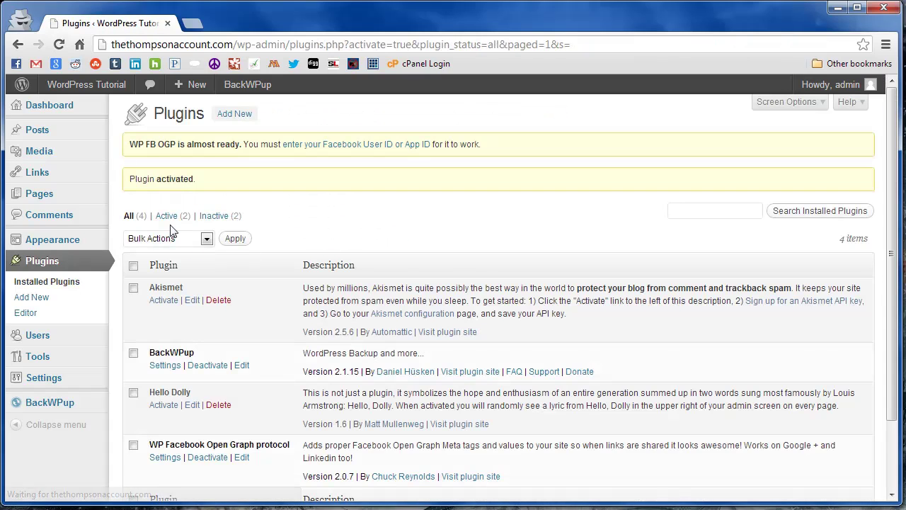
pyautogui.scroll(-3, 248, 255)
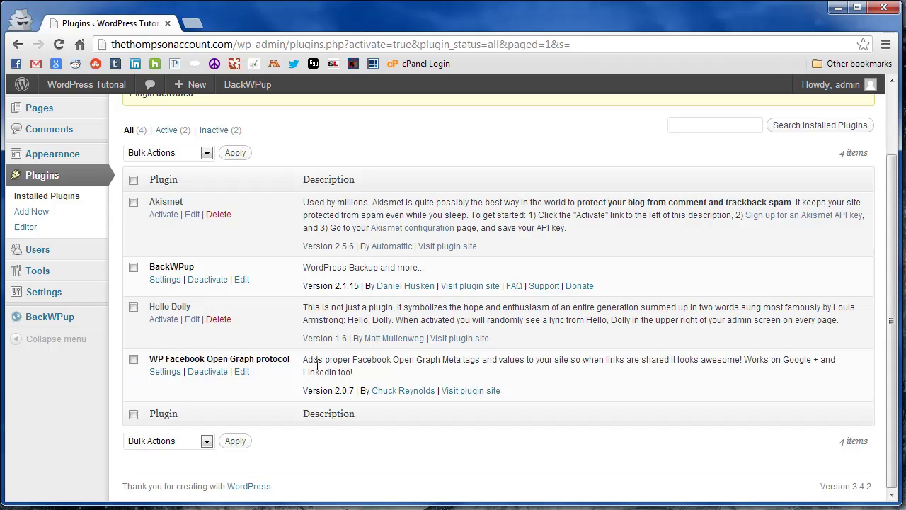
# Open the Settings link of WP Facebook Open Graph protocol from the Plugins list
pyautogui.click(160, 373)
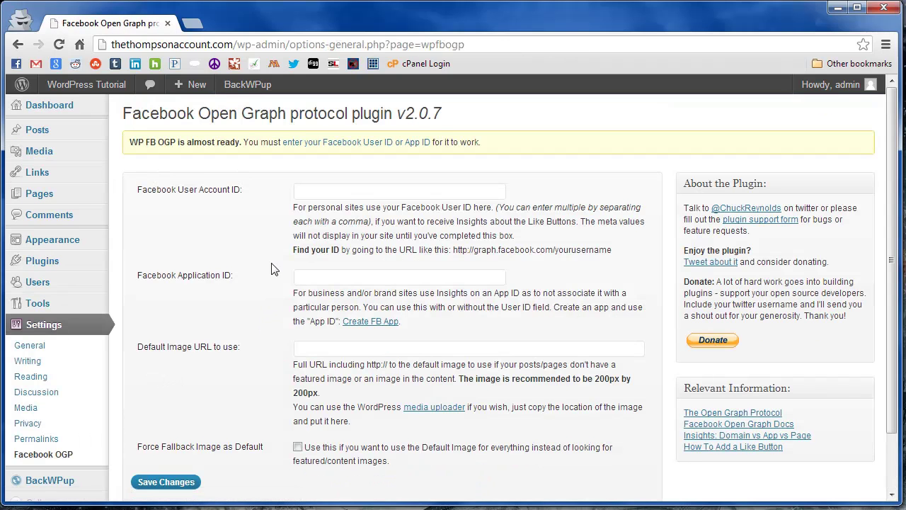
pyautogui.scroll(-2, 270, 261)
pyautogui.scroll(2, 271, 261)
pyautogui.click(333, 193)
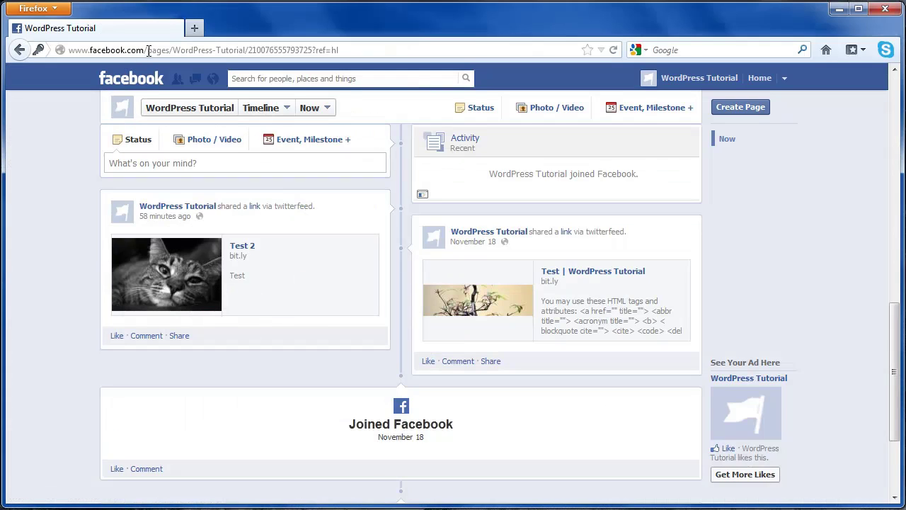
pyautogui.scroll(2, 205, 121)
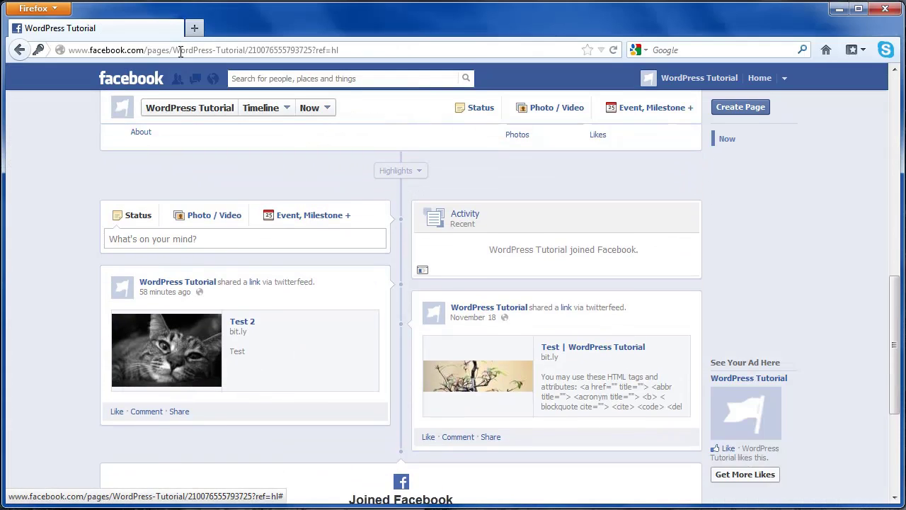
pyautogui.moveTo(146, 50); pyautogui.dragTo(364, 48)
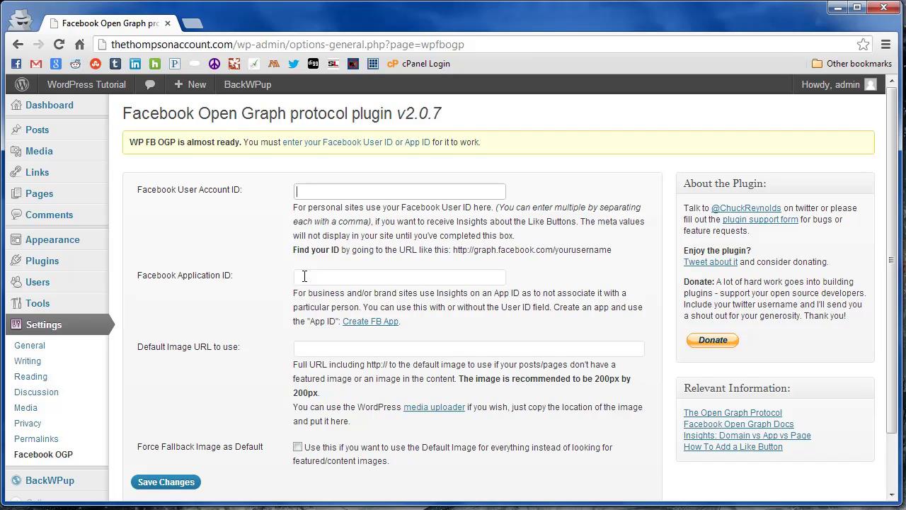
# Create a new Facebook app named 'WordPress Tut'
pyautogui.click(370, 327)
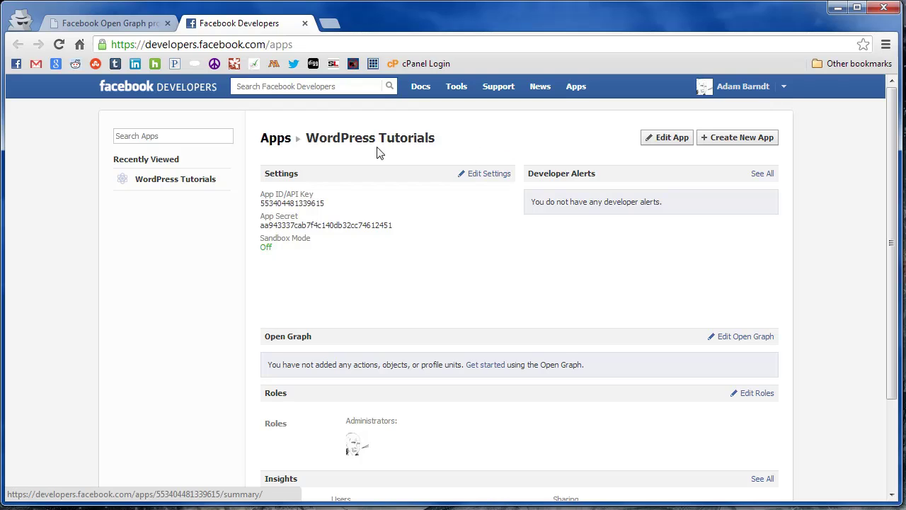
pyautogui.click(758, 143)
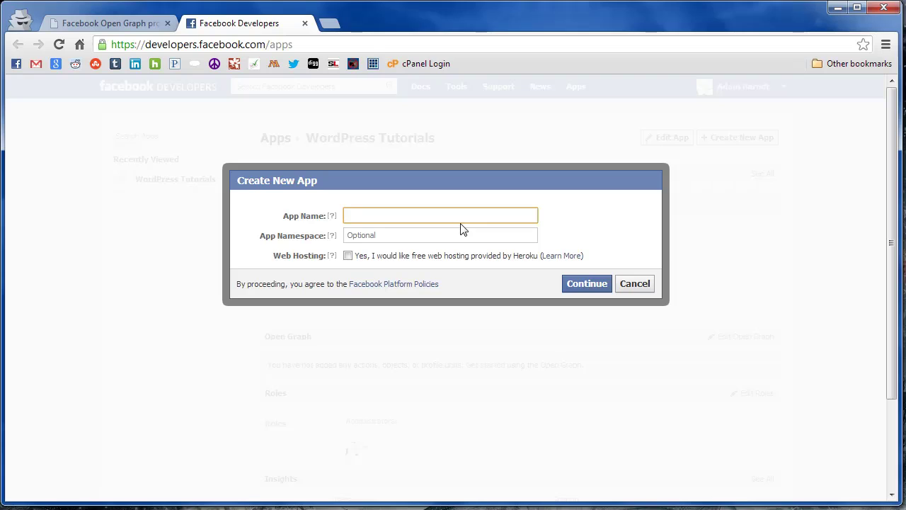
pyautogui.write('Word')
pyautogui.press('BackSpace')
pyautogui.press('BackSpace')
pyautogui.write('rdPress Tut')
pyautogui.click(595, 287)
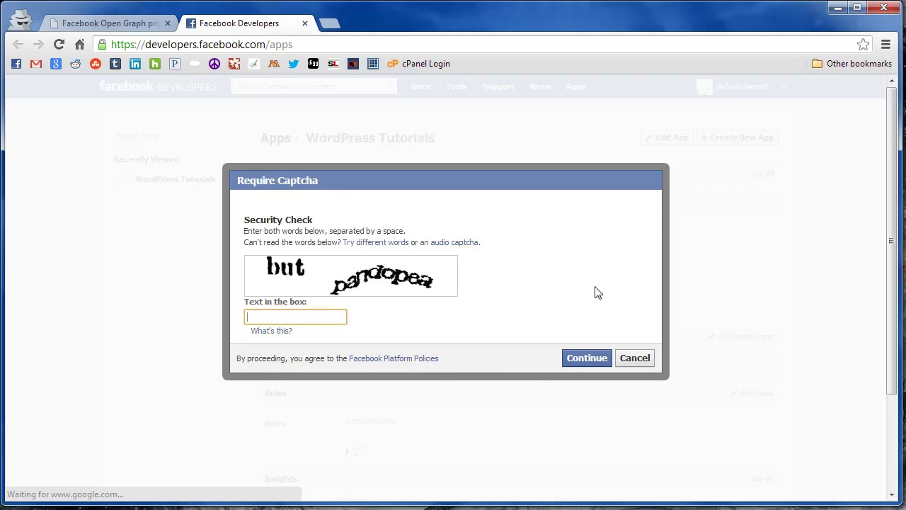
# Pass the security check and copy the new app's App ID
pyautogui.write('but ')
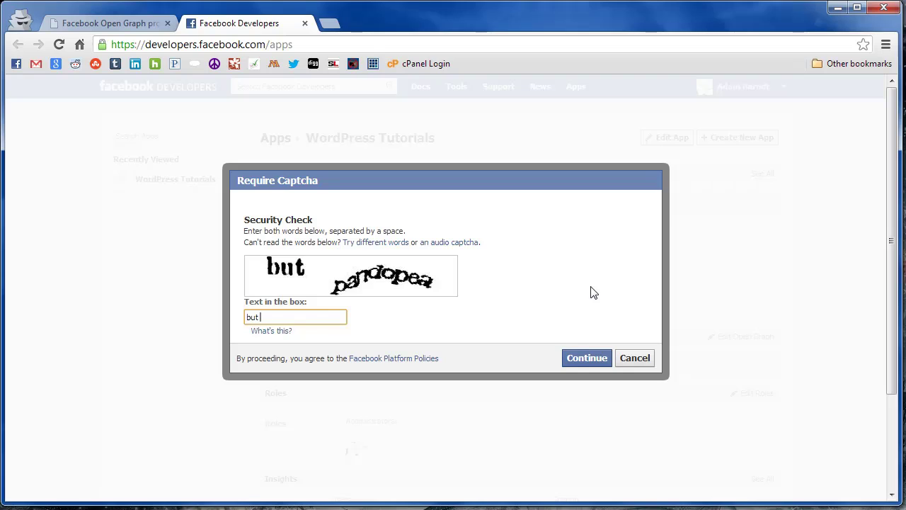
pyautogui.write('pandopea')
pyautogui.click(607, 365)
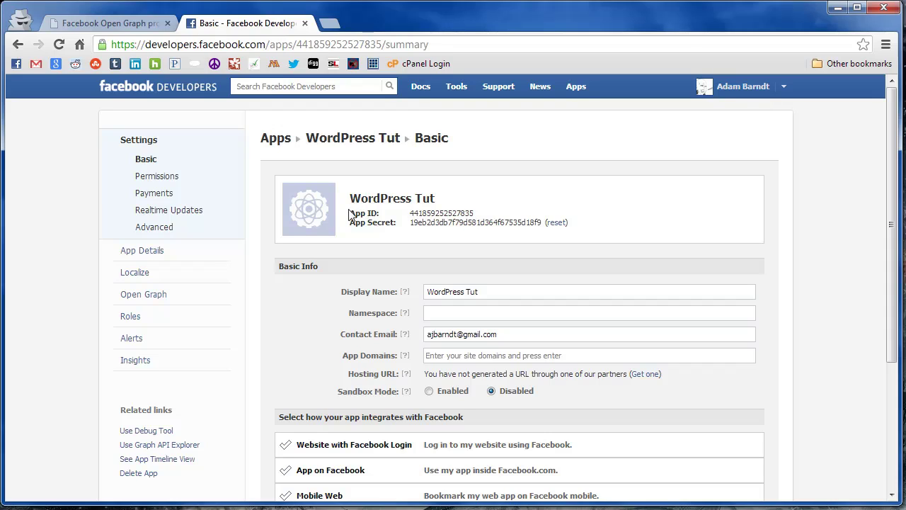
pyautogui.moveTo(410, 212); pyautogui.dragTo(499, 215)
pyautogui.hotkey('ctrl', 'c')
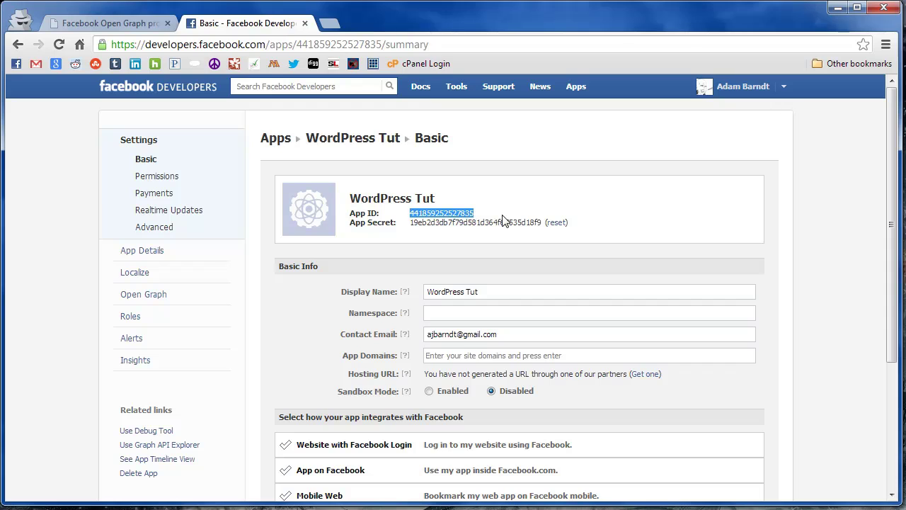
pyautogui.click(125, 21)
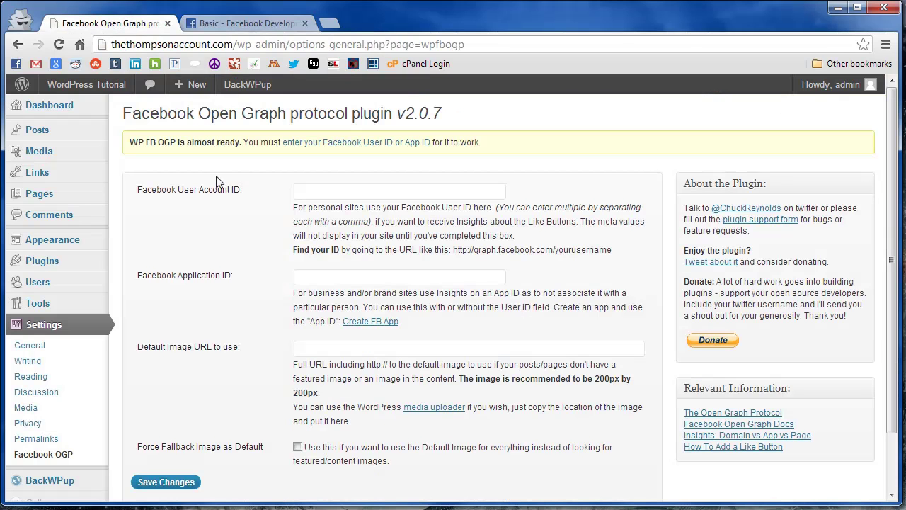
# Paste the copied App ID into the Facebook Application ID field
pyautogui.click(356, 278)
pyautogui.hotkey('ctrl', 'v')
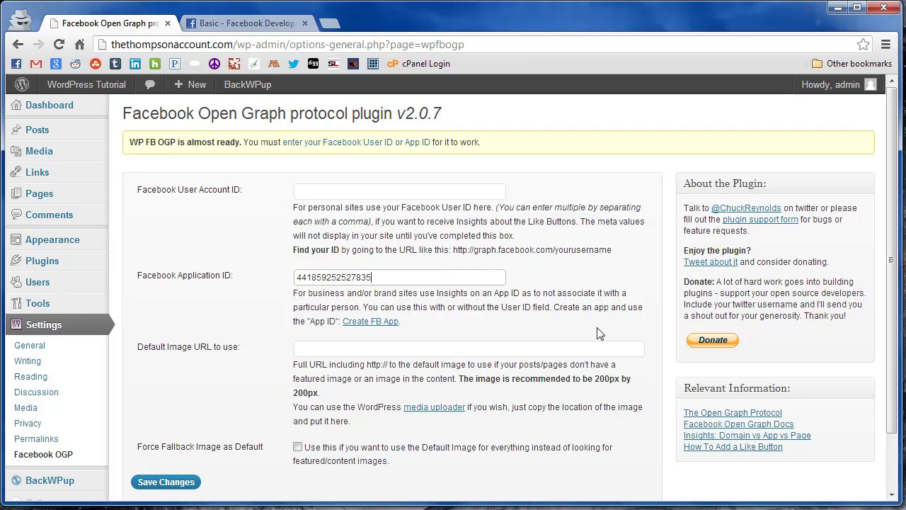
pyautogui.click(426, 352)
pyautogui.scroll(-2, 515, 352)
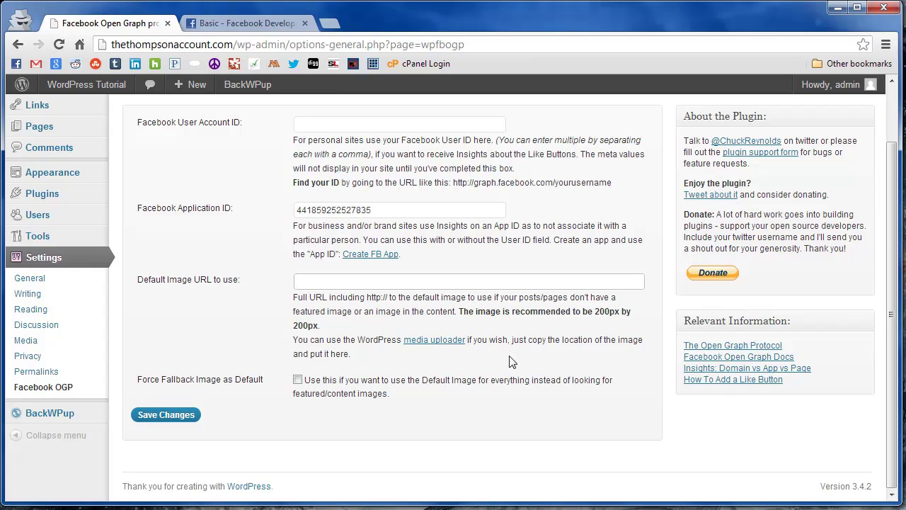
pyautogui.scroll(2, 515, 306)
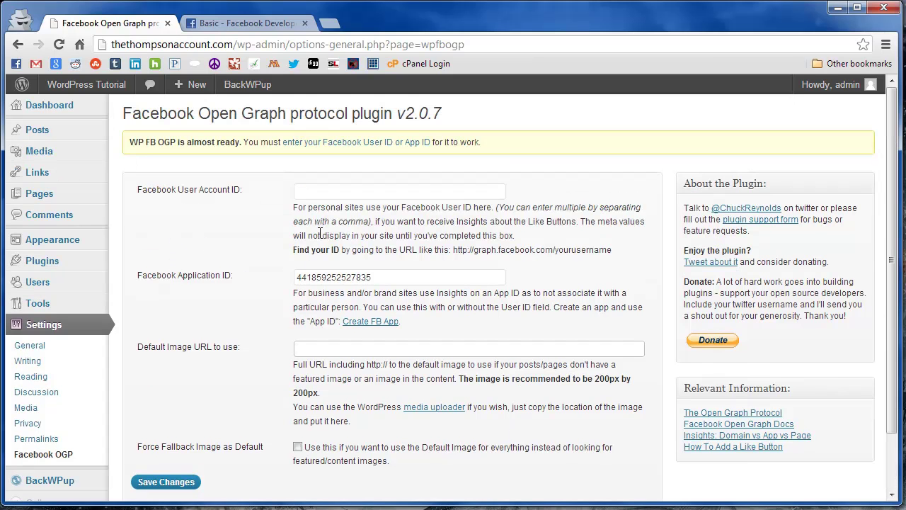
# Copy the File URL of the IMG_5797 cat image from the Media Library
pyautogui.moveTo(40, 160)
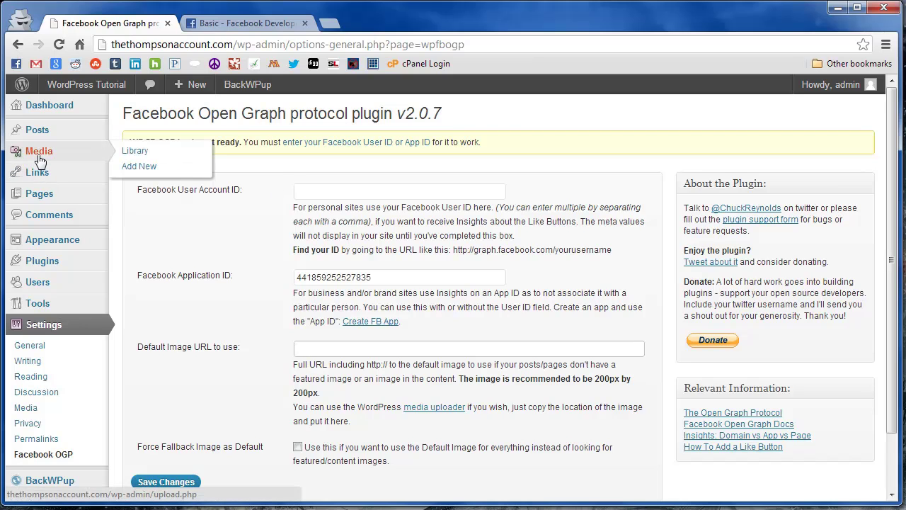
pyautogui.middleClick(135, 151)
pyautogui.click(358, 22)
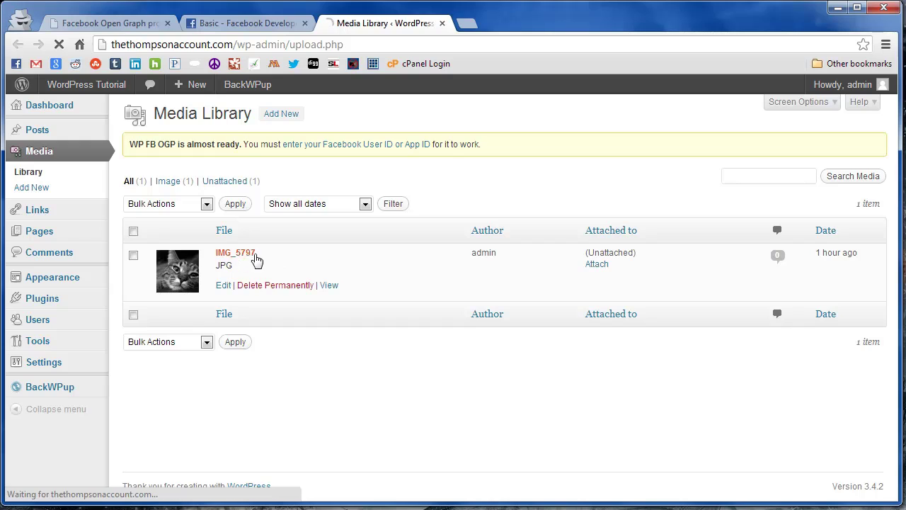
pyautogui.click(254, 256)
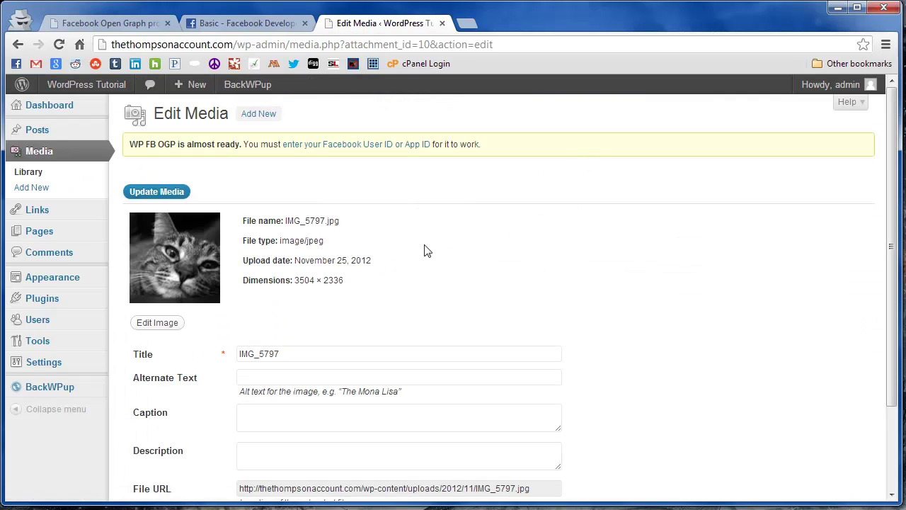
pyautogui.scroll(-1, 649, 272)
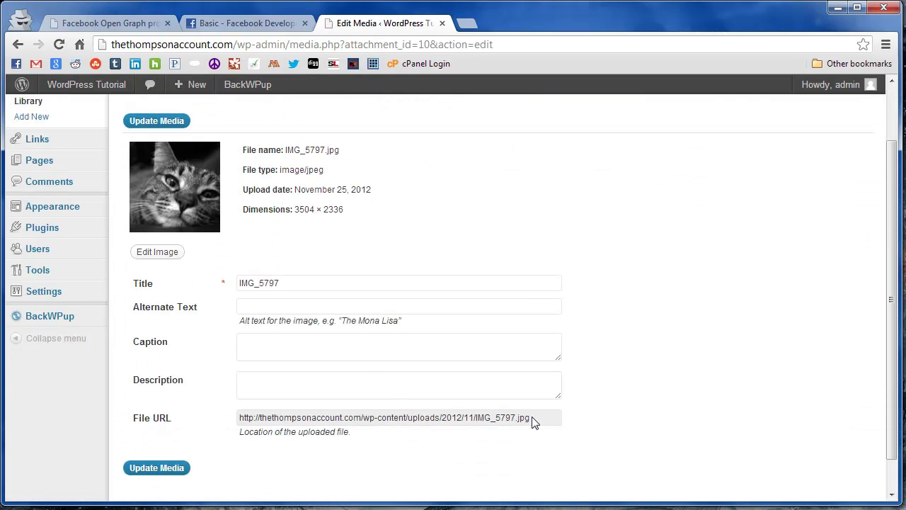
pyautogui.moveTo(533, 420); pyautogui.dragTo(311, 412)
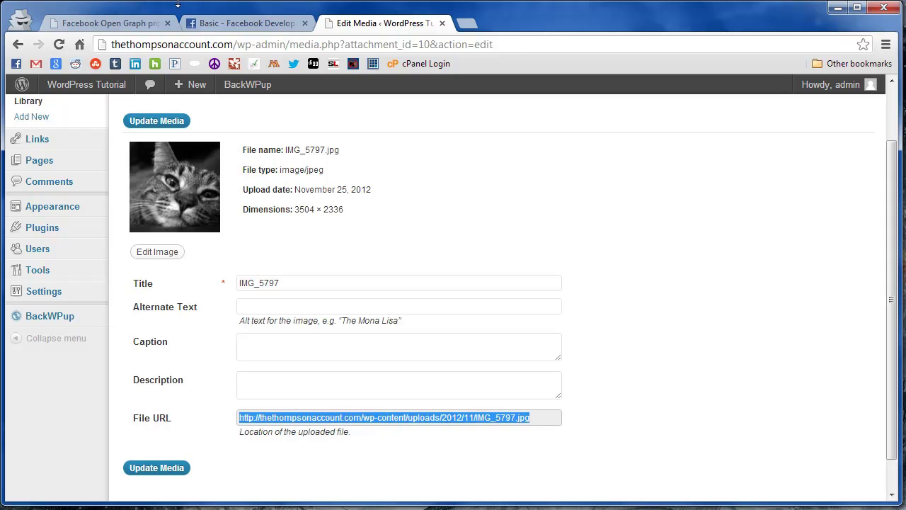
# Paste the IMG_5797.jpg URL into Default Image URL and save the plugin settings
pyautogui.click(102, 16)
pyautogui.click(316, 348)
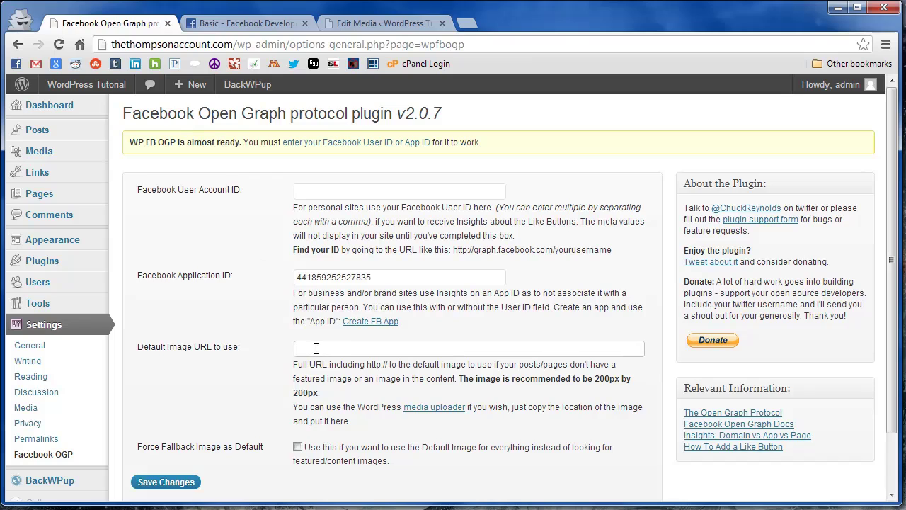
pyautogui.write('http://thethompsonaccount.com/wp-content/uploads/2012/11/IMG_5797.jpg')
pyautogui.press('Escape')
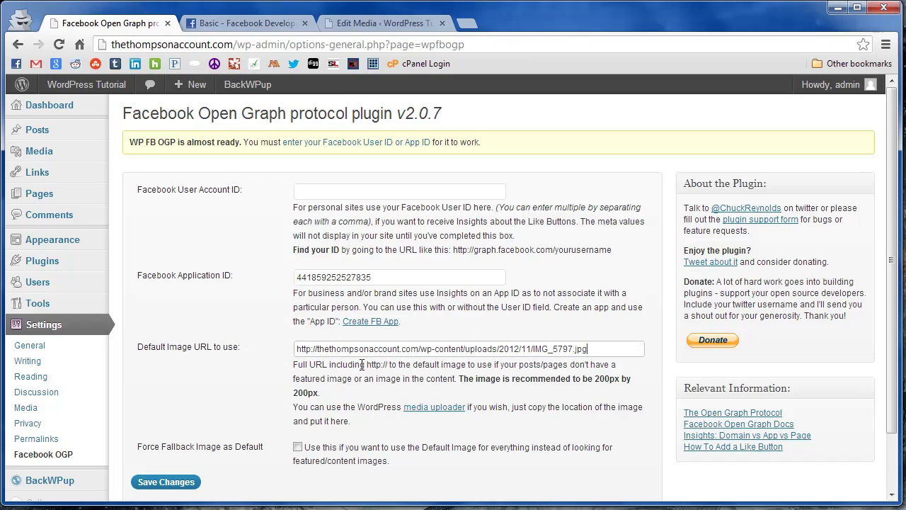
pyautogui.scroll(-2, 361, 365)
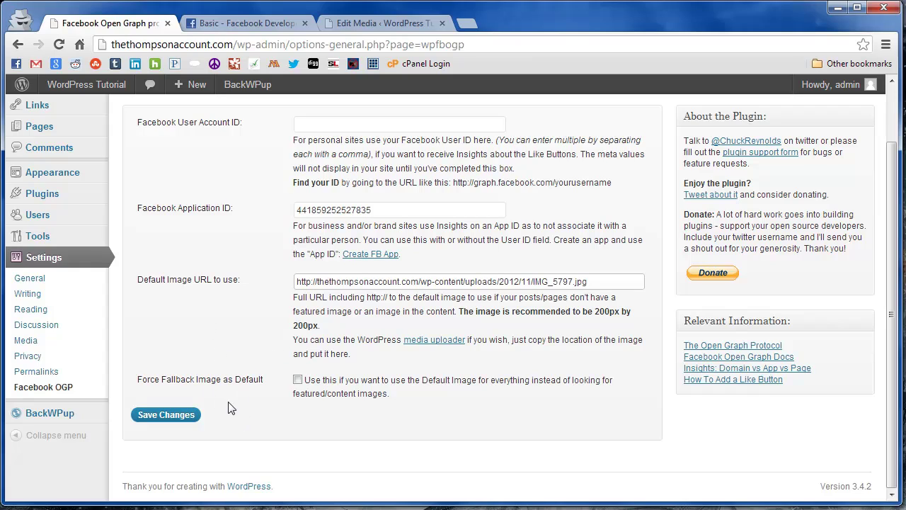
pyautogui.click(169, 418)
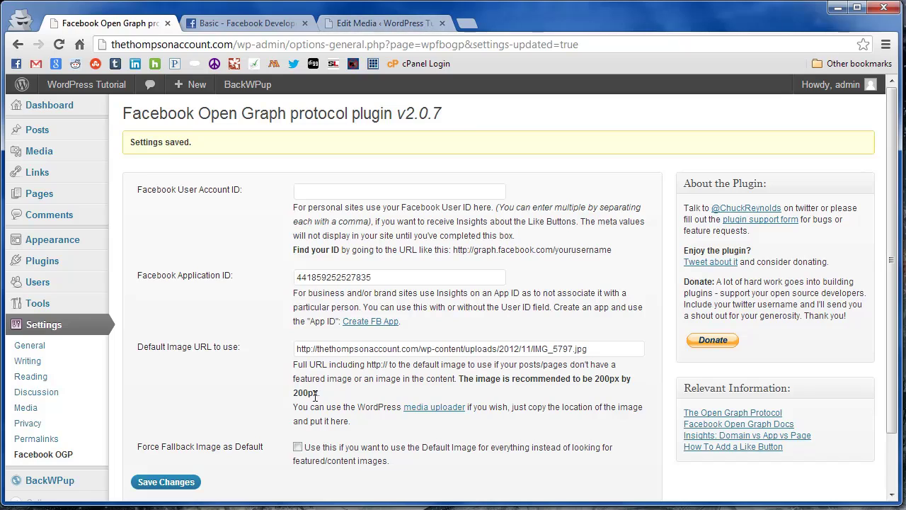
# Write a new post titled 'Test 2' with body 'Test' and publish it
pyautogui.moveTo(35, 146)
pyautogui.moveTo(62, 135)
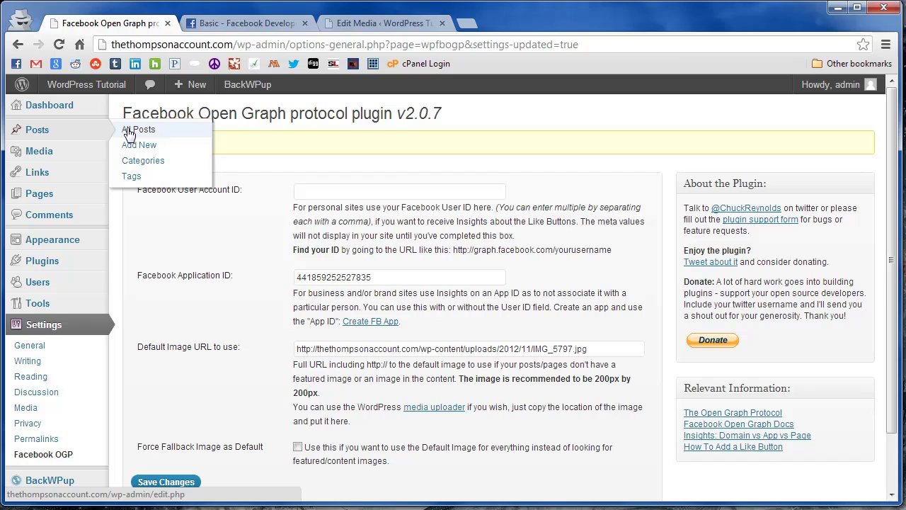
pyautogui.click(130, 153)
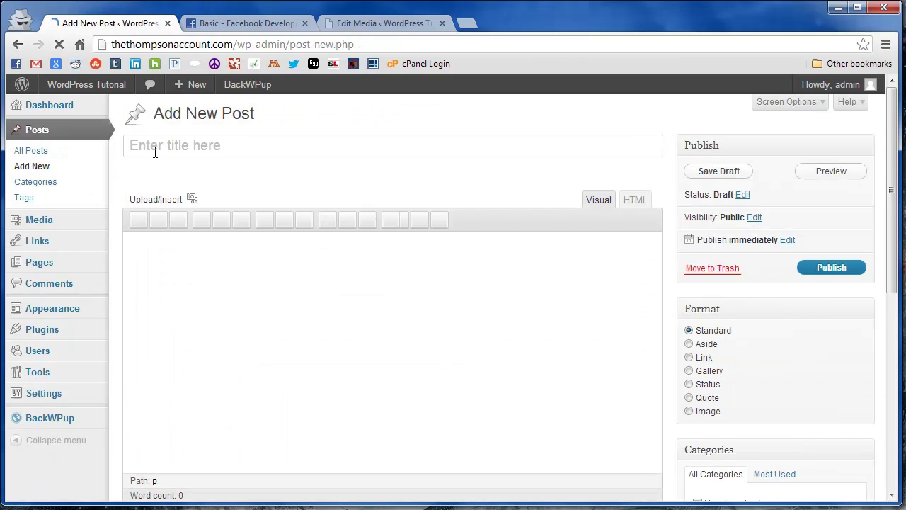
pyautogui.write('Test 2')
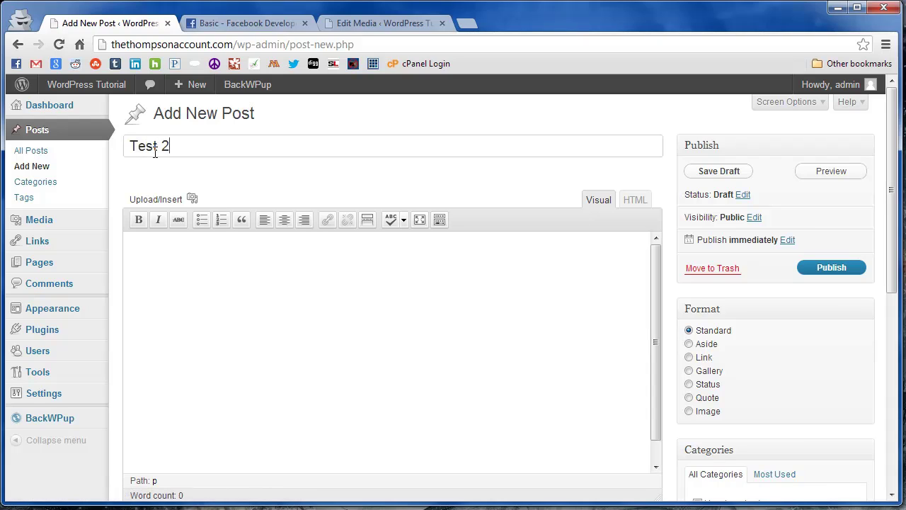
pyautogui.click(181, 260)
pyautogui.write('Test')
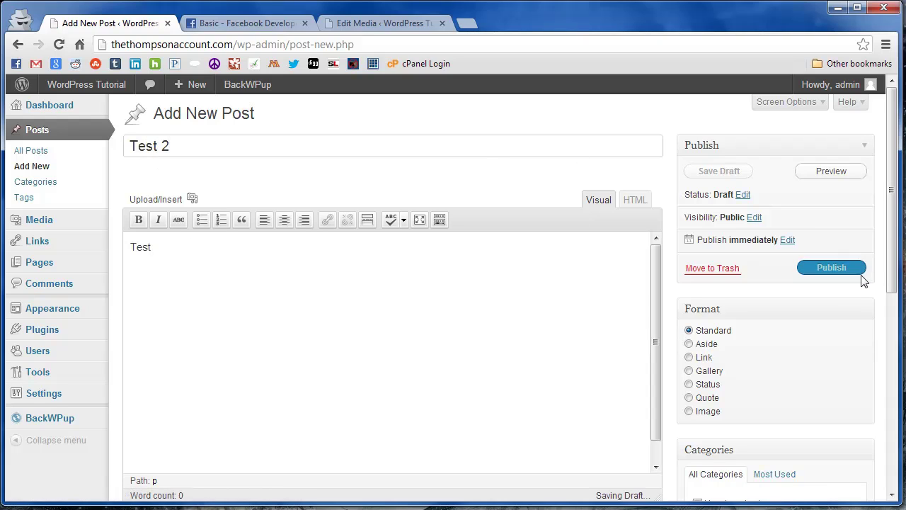
pyautogui.click(830, 272)
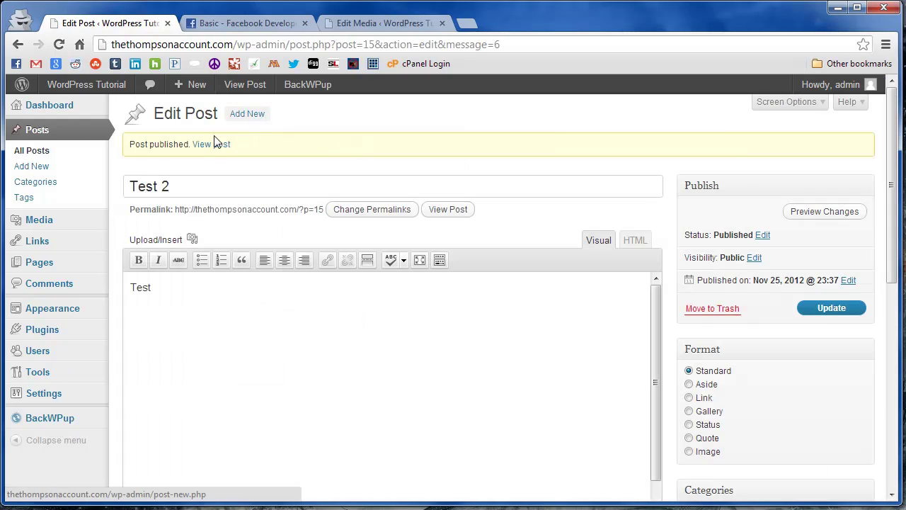
# View the published Test 2 post on the live site and scroll through it
pyautogui.middleClick(219, 146)
pyautogui.click(487, 23)
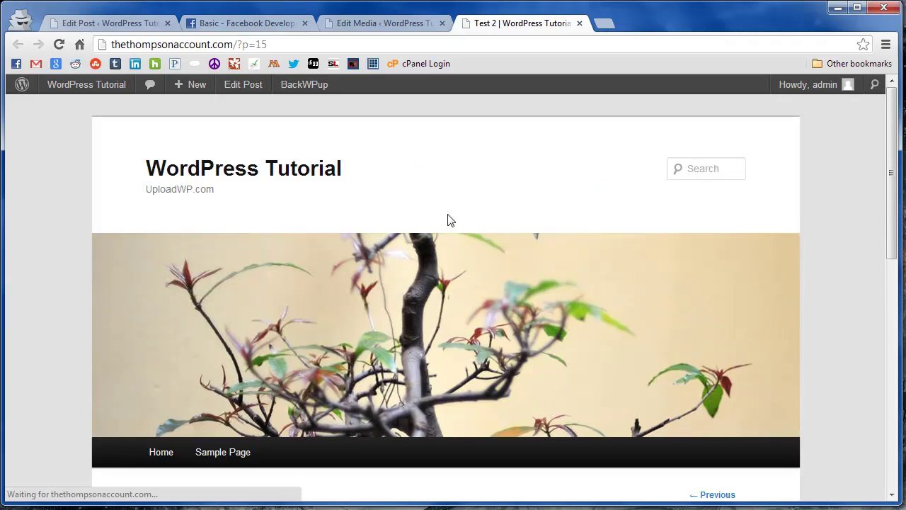
pyautogui.scroll(-5, 447, 219)
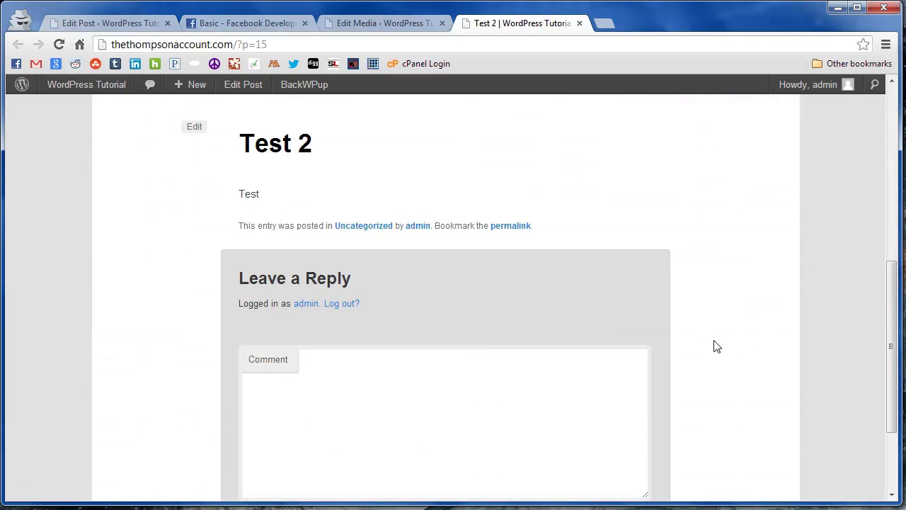
pyautogui.scroll(2, 710, 338)
pyautogui.scroll(3, 709, 338)
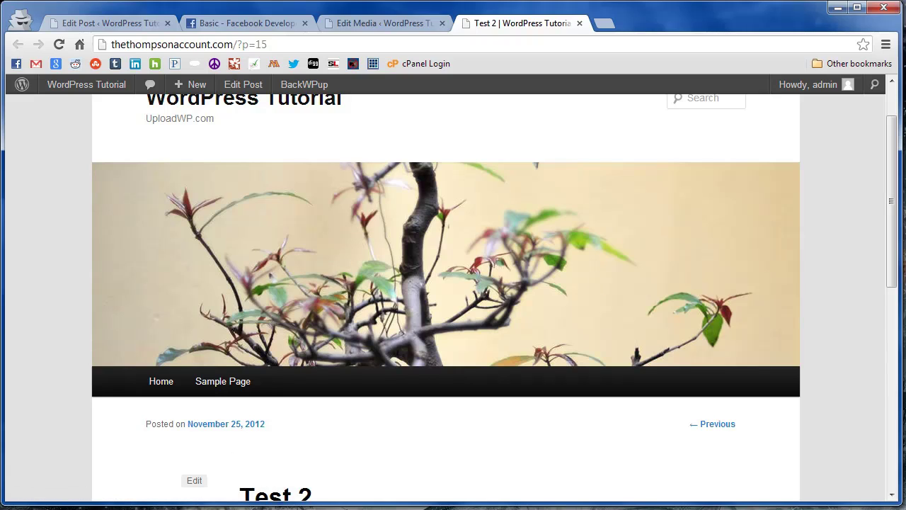
pyautogui.moveTo(238, 507)
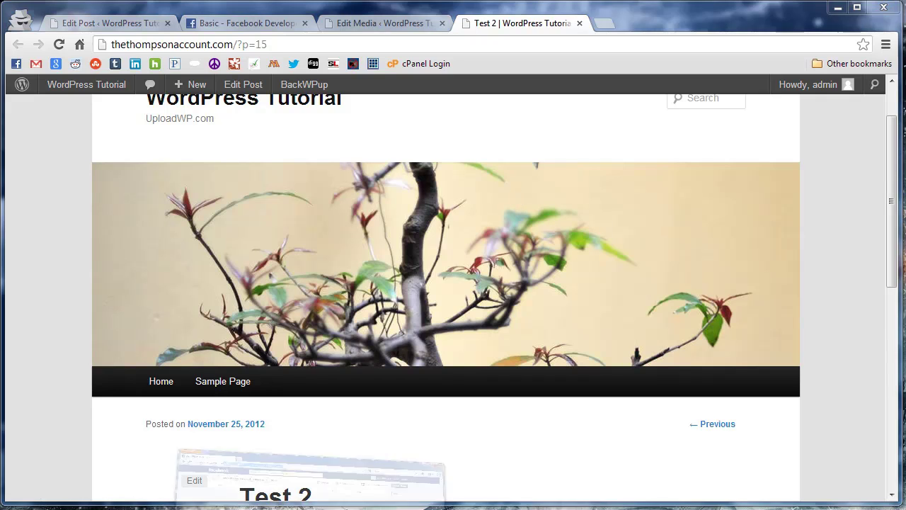
pyautogui.click(238, 507)
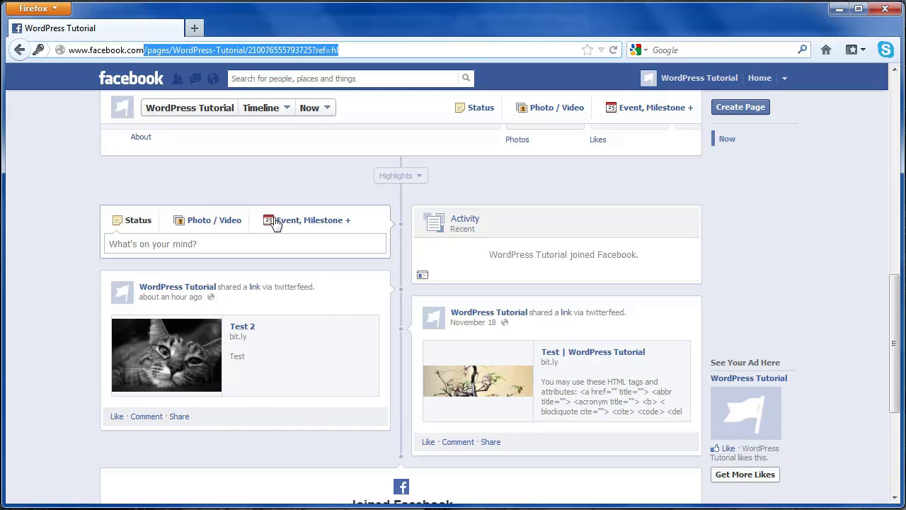
pyautogui.click(839, 8)
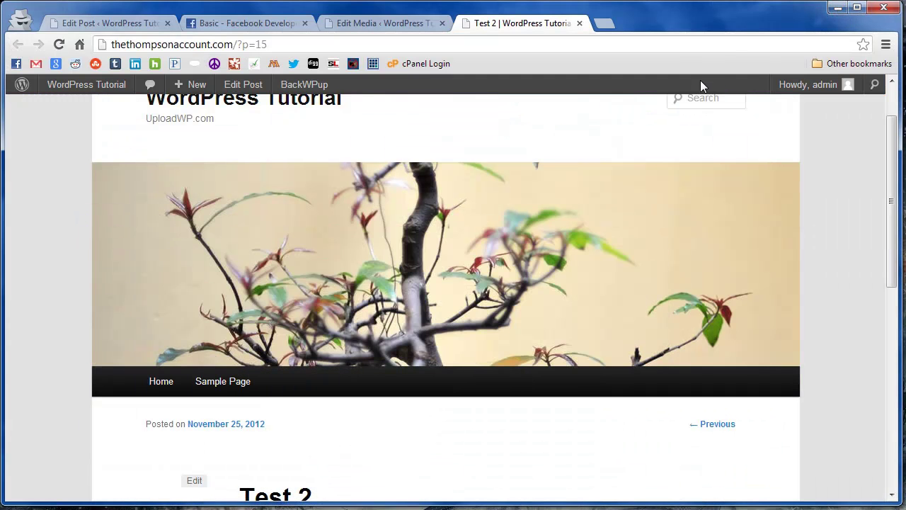